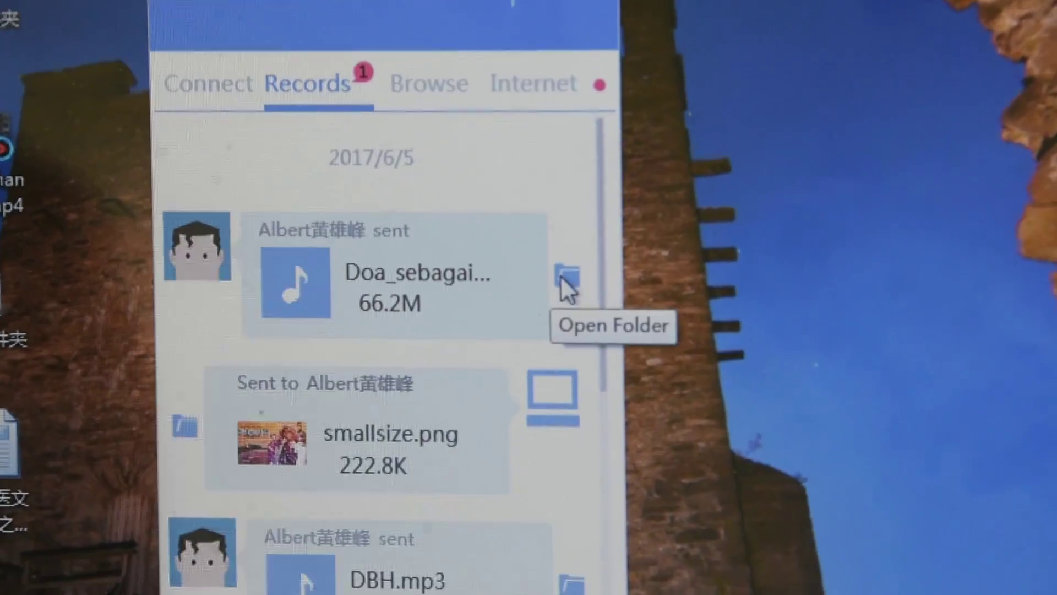
- Show the received Doa_sebagai_alat_tuhan.mp3 in the computer's Zapya Music folder in Explorer
{"action": "left_click", "coordinate": [532, 293]}
{"action": "left_click", "coordinate": [604, 296]}
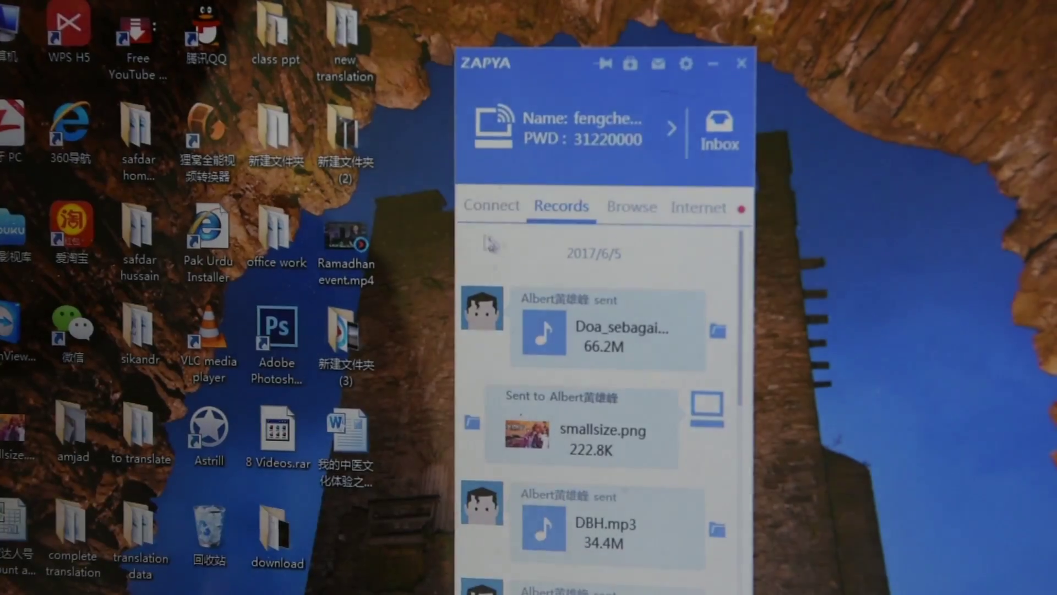
- Send smallsize.png to the phone and confirm it (223 KB) in the phone's Transfer History
{"action": "left_click", "coordinate": [489, 211]}
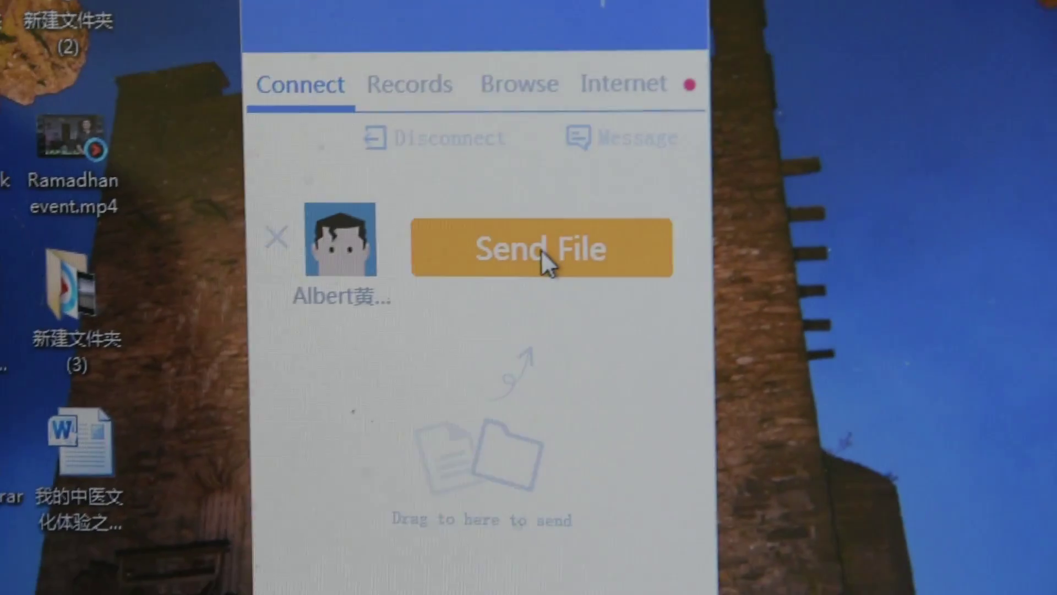
{"action": "left_click", "coordinate": [623, 307]}
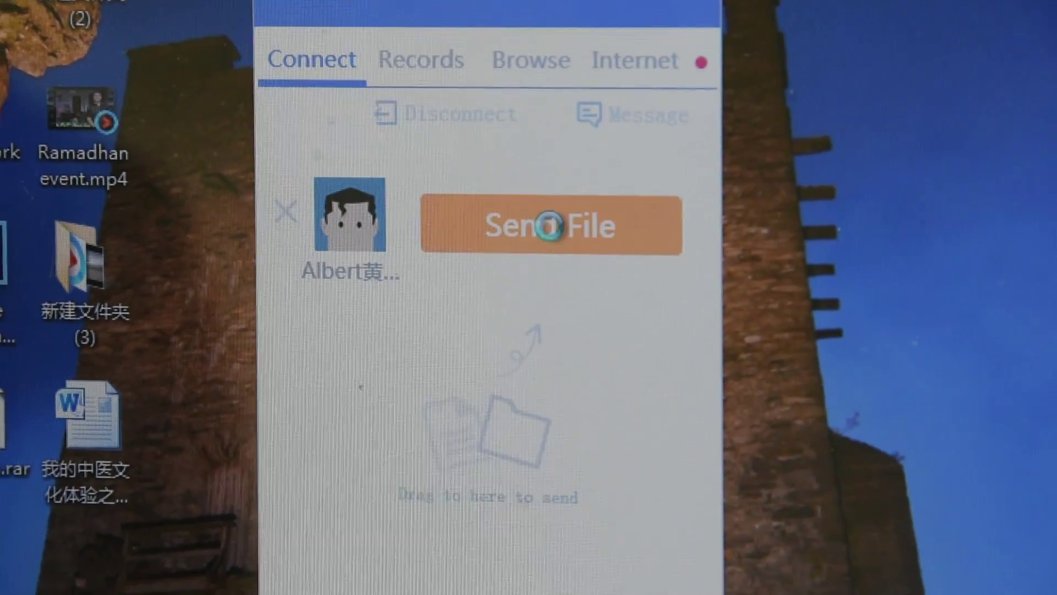
{"action": "left_click_drag", "start_coordinate": [792, 29], "coordinate": [772, 347]}
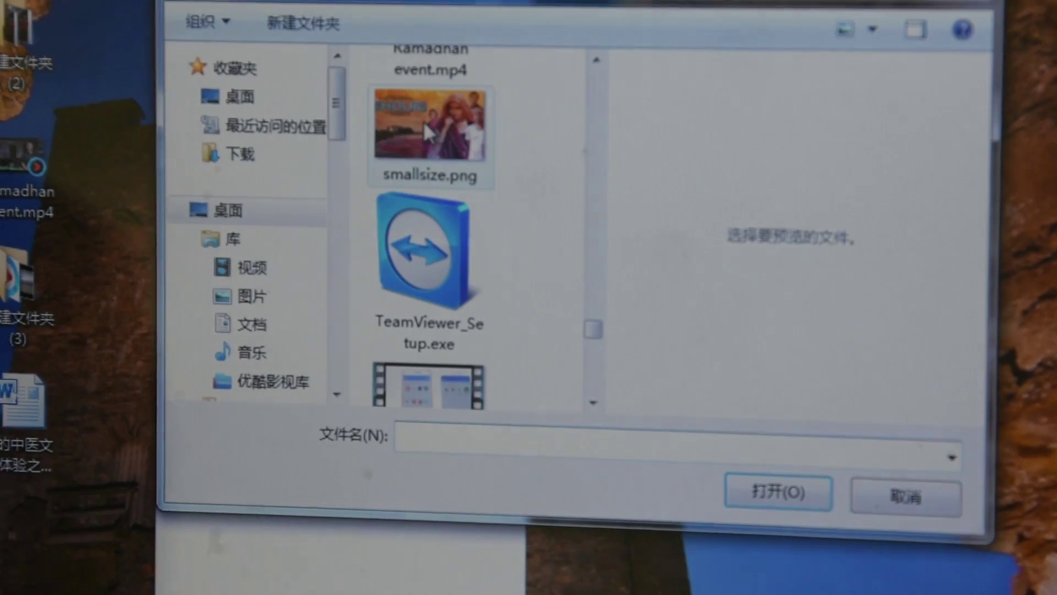
{"action": "left_click", "coordinate": [417, 124]}
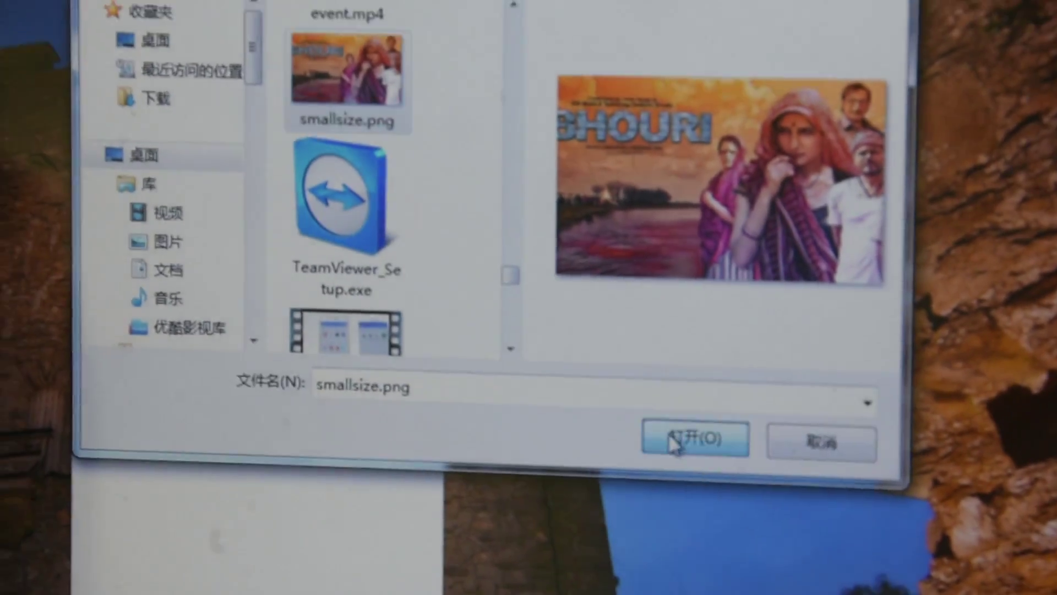
{"action": "left_click", "coordinate": [761, 480]}
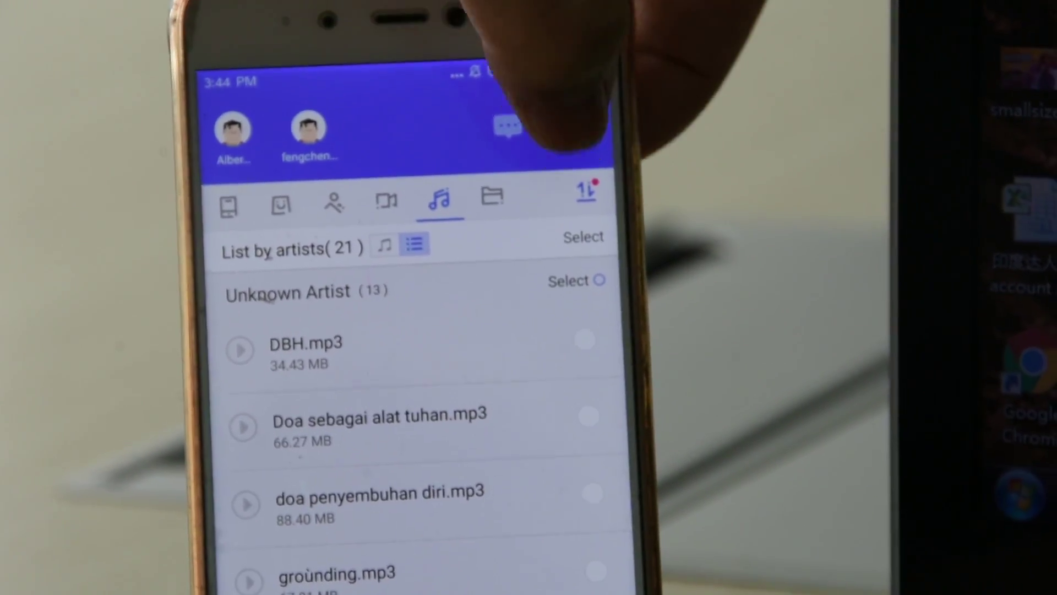
{"action": "left_click", "coordinate": [585, 192]}
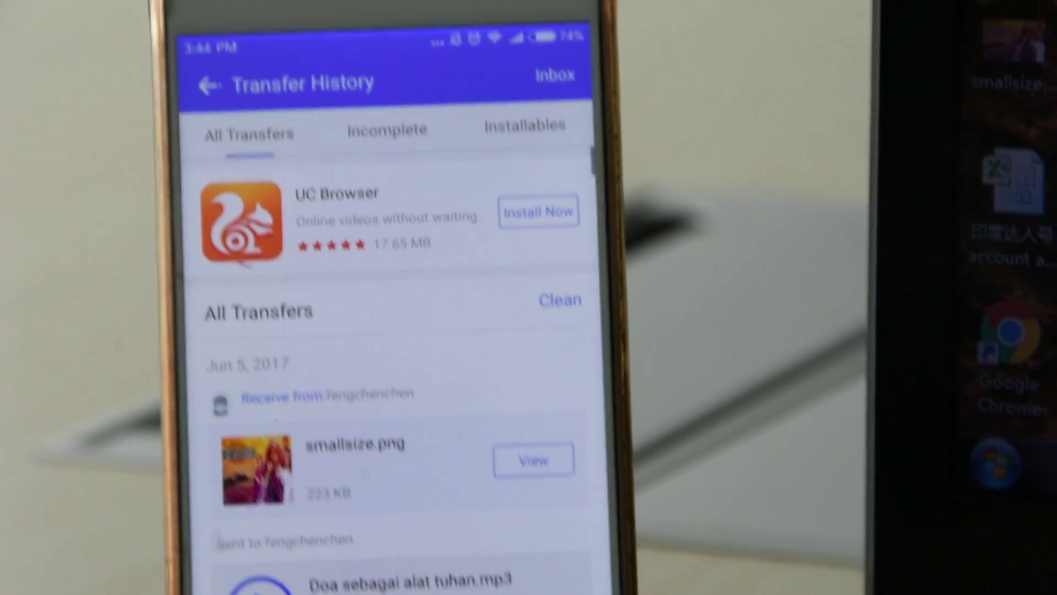